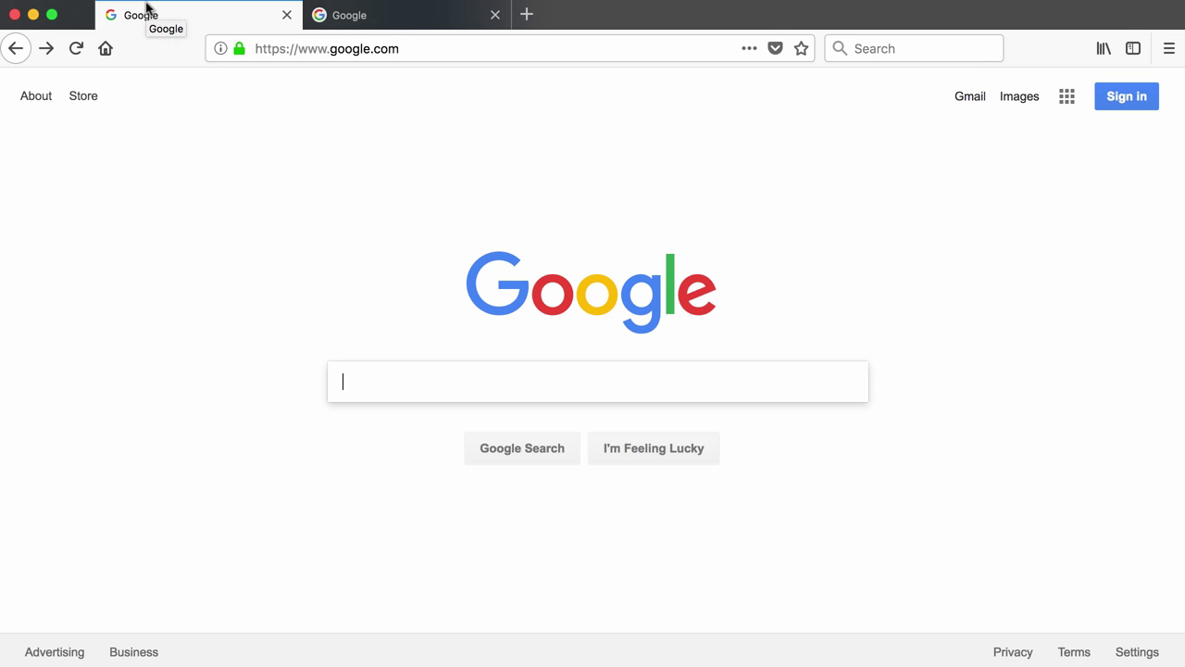
Search Google for "edgar sec" and open the SEC.gov Company Search Page result
{"action": "type", "text": "edgar "}
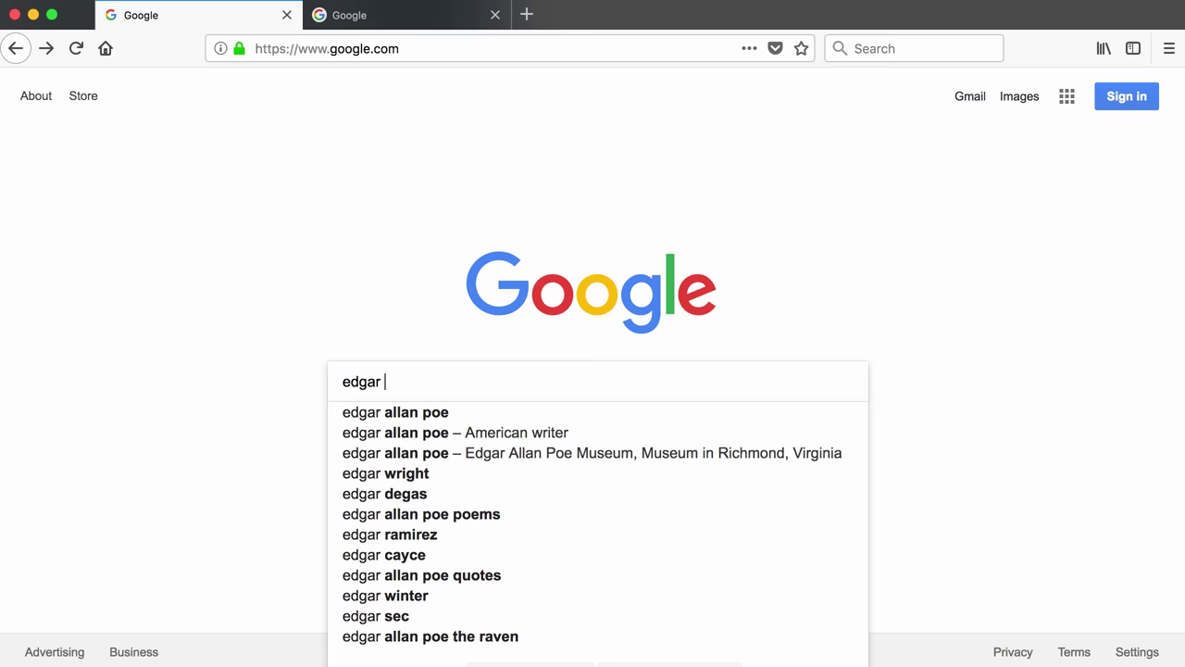
{"action": "type", "text": "sec"}
{"action": "key", "text": "Return"}
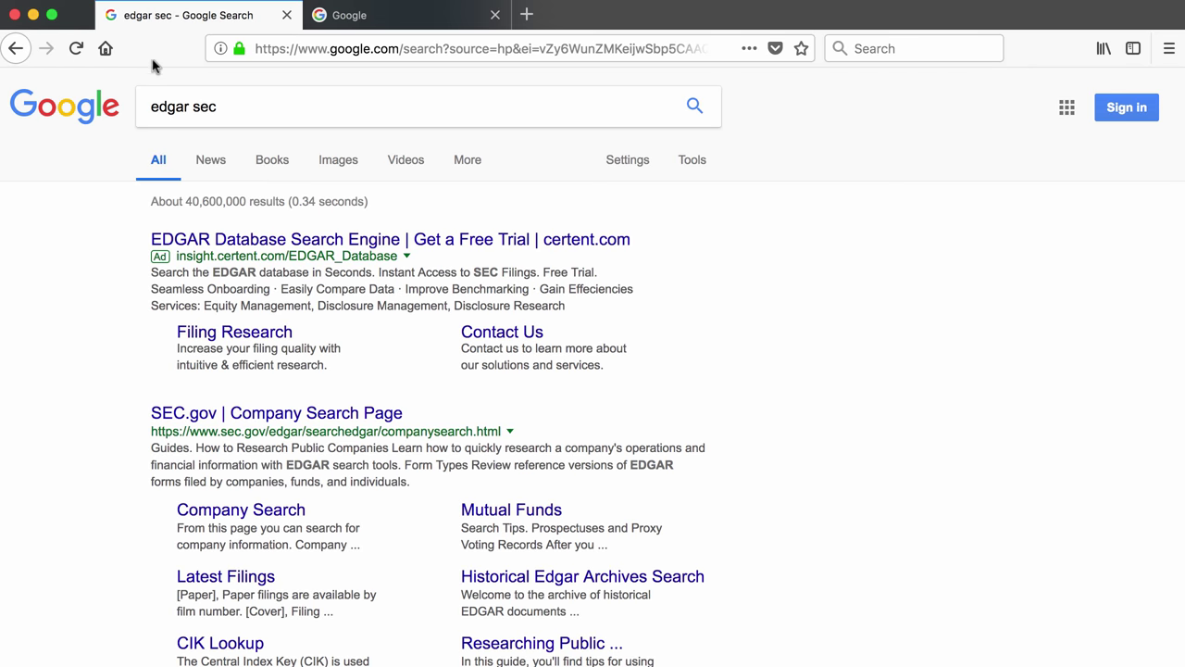
{"action": "left_click", "coordinate": [211, 411]}
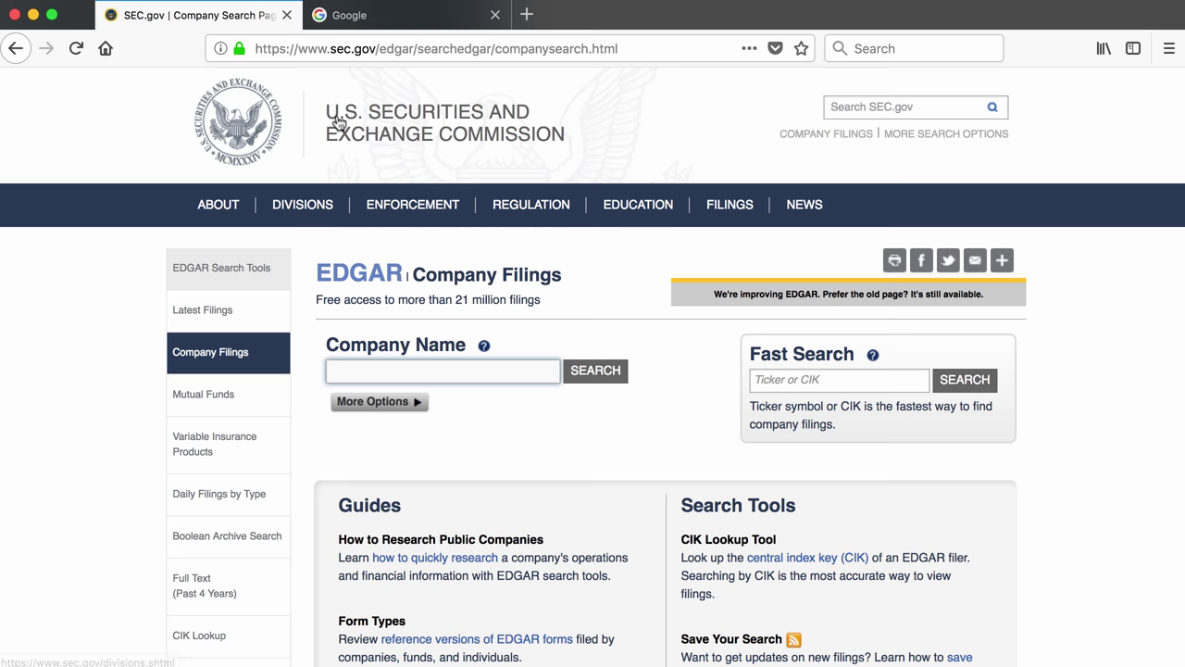
Search Google for "chipotle" in the other browser tab and look up the company's stock ticker symbol
{"action": "left_click", "coordinate": [389, 18]}
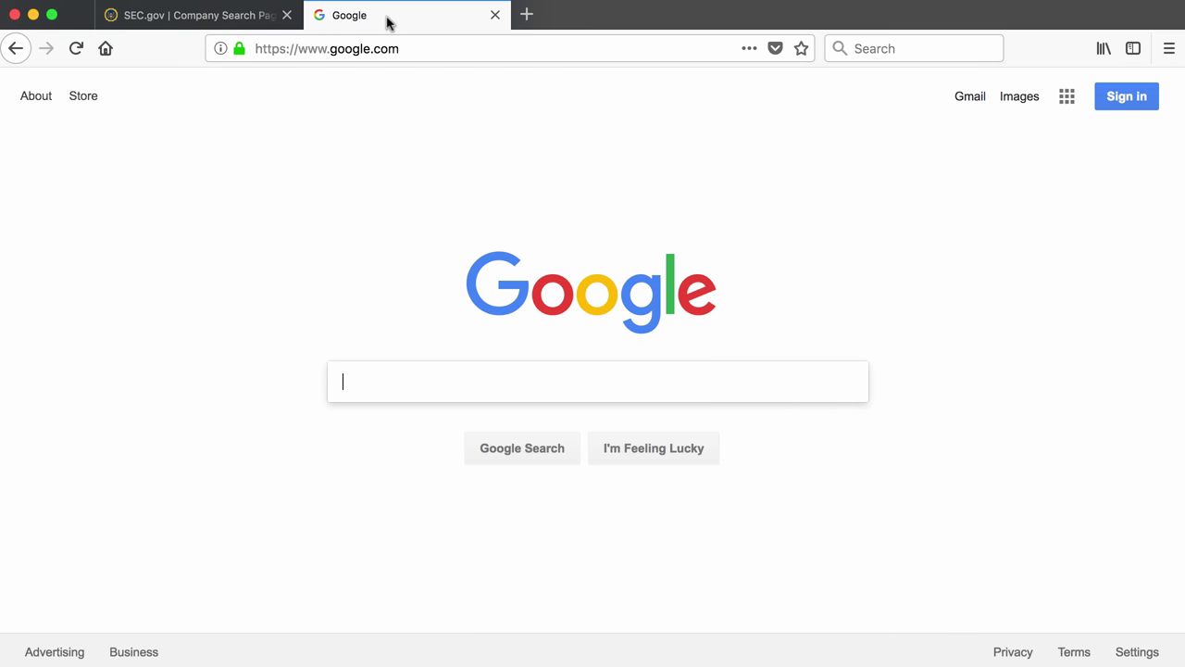
{"action": "type", "text": "chipotle"}
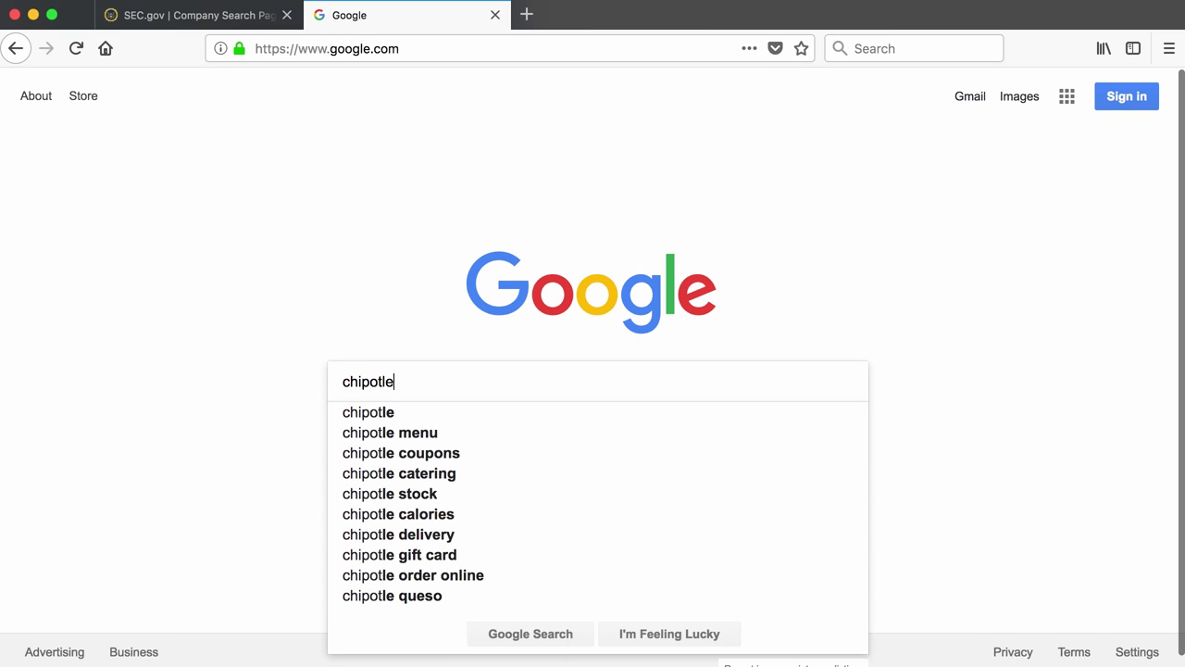
{"action": "key", "text": "Return"}
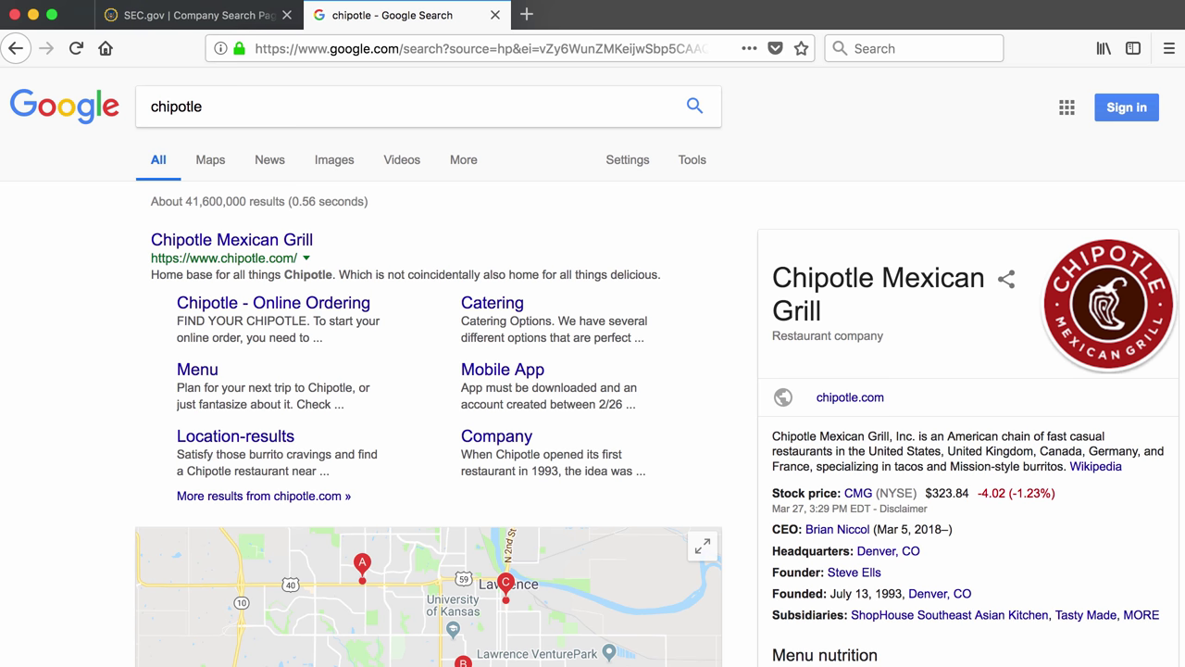
{"action": "scroll", "coordinate": [375, 118], "scroll_direction": "down", "scroll_amount": 3}
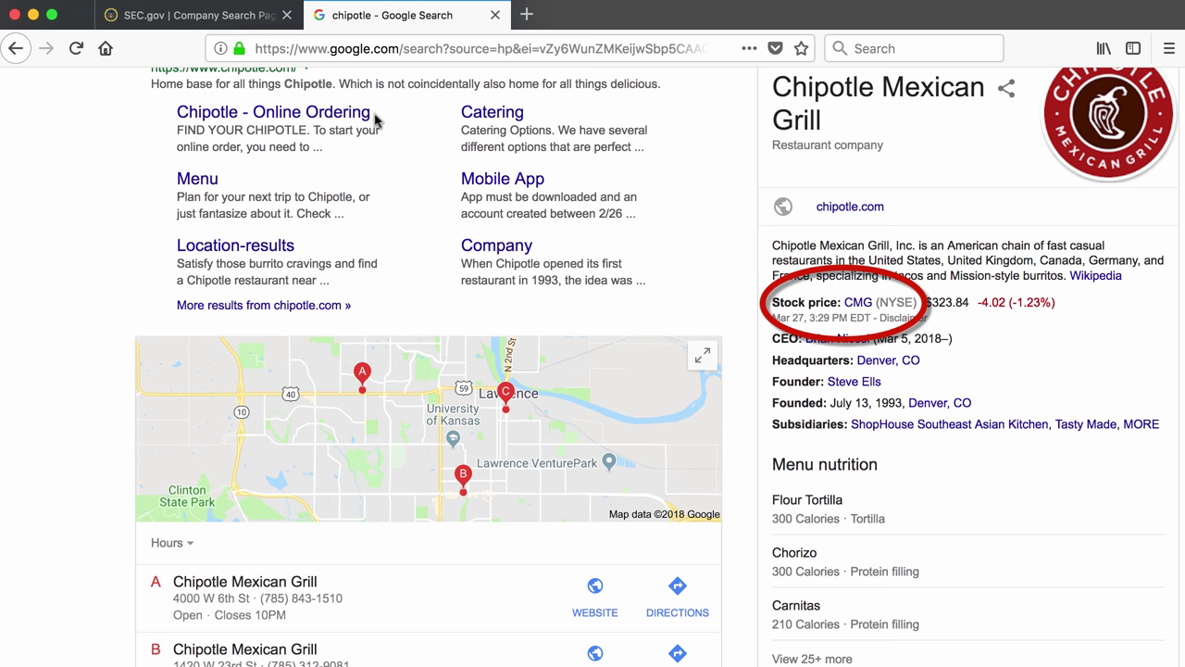
Return to the SEC company search page and run a Fast Search for the ticker "cmg"
{"action": "left_click", "coordinate": [199, 17]}
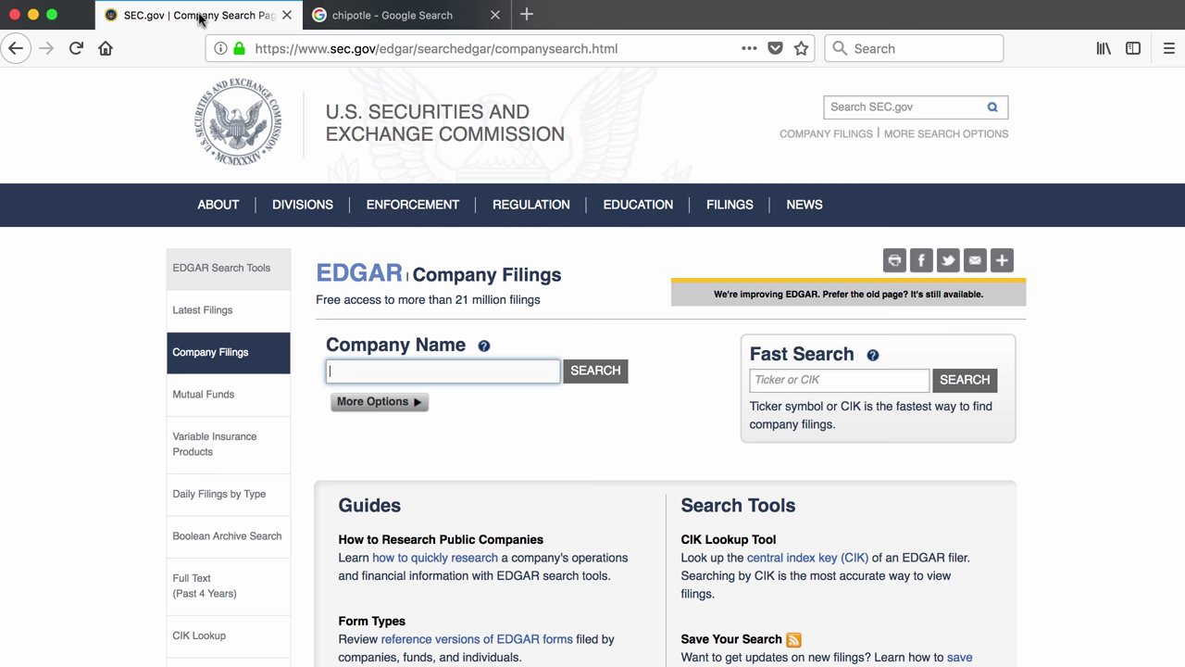
{"action": "left_click", "coordinate": [782, 379]}
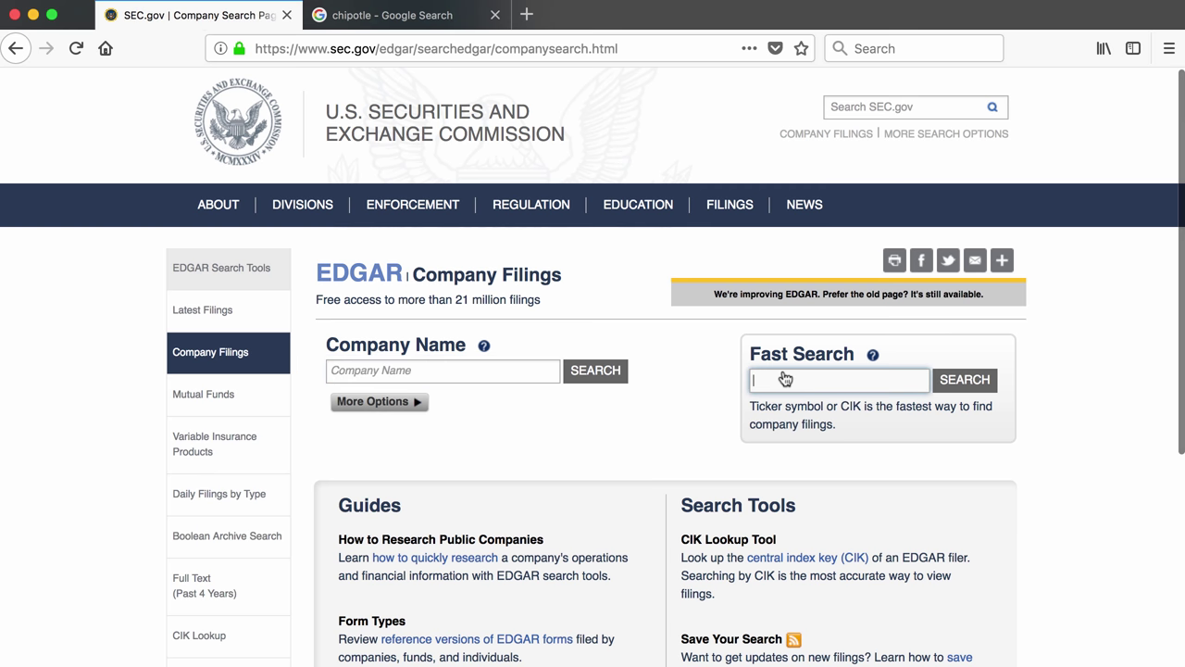
{"action": "type", "text": "cmg"}
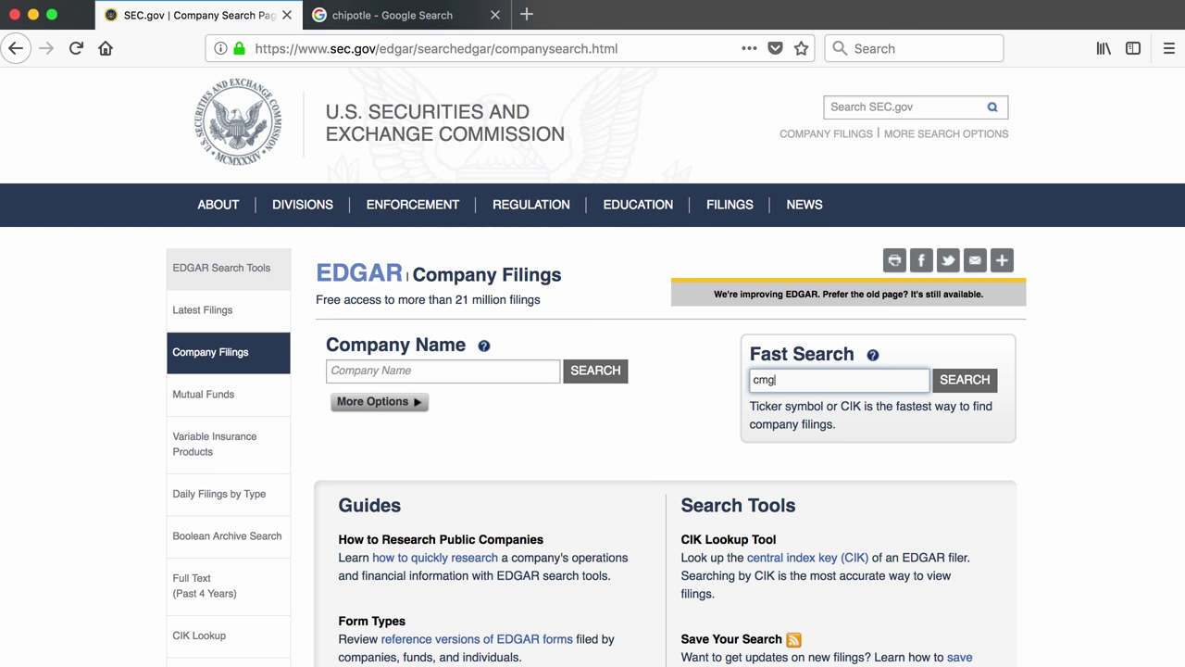
{"action": "left_click", "coordinate": [954, 386]}
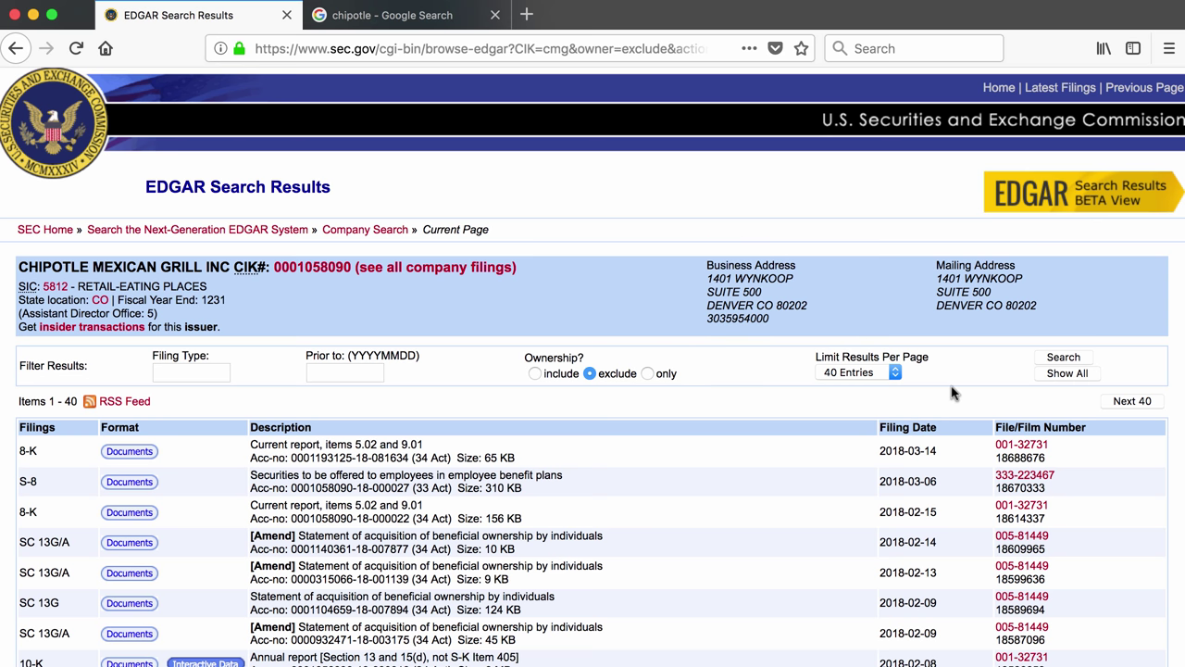
Look through the Chipotle filings and filter the list by filing type 10-k
{"action": "scroll", "coordinate": [954, 393], "scroll_direction": "down", "scroll_amount": 5}
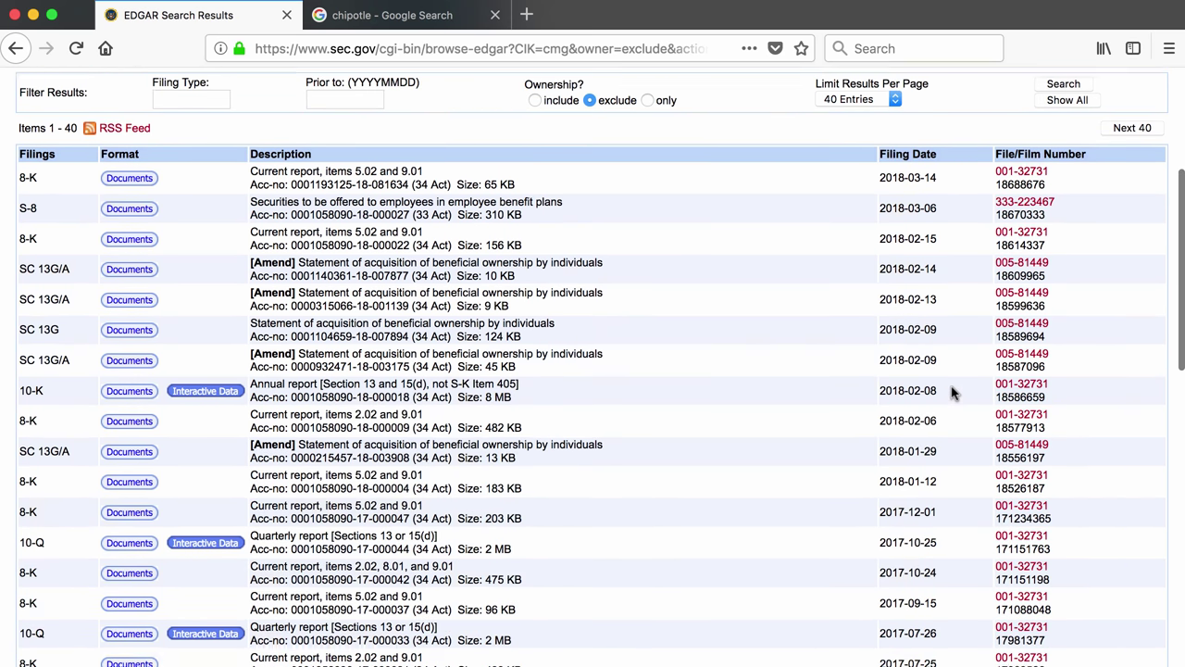
{"action": "scroll", "coordinate": [954, 393], "scroll_direction": "down", "scroll_amount": 2}
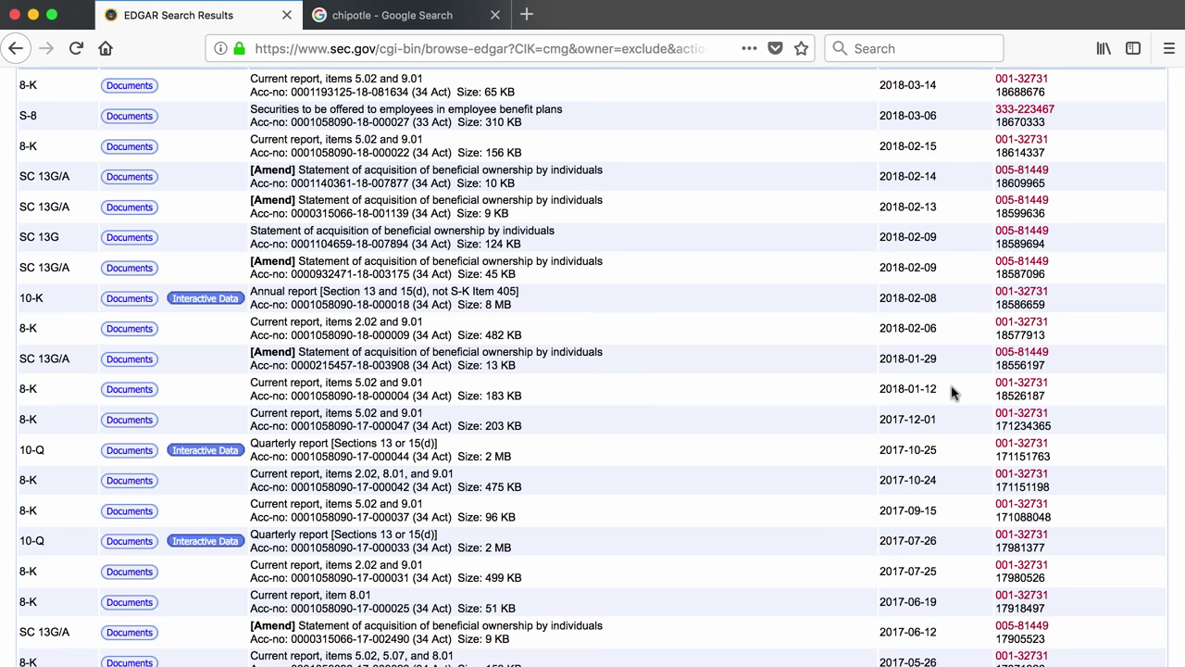
{"action": "scroll", "coordinate": [953, 394], "scroll_direction": "down", "scroll_amount": 1}
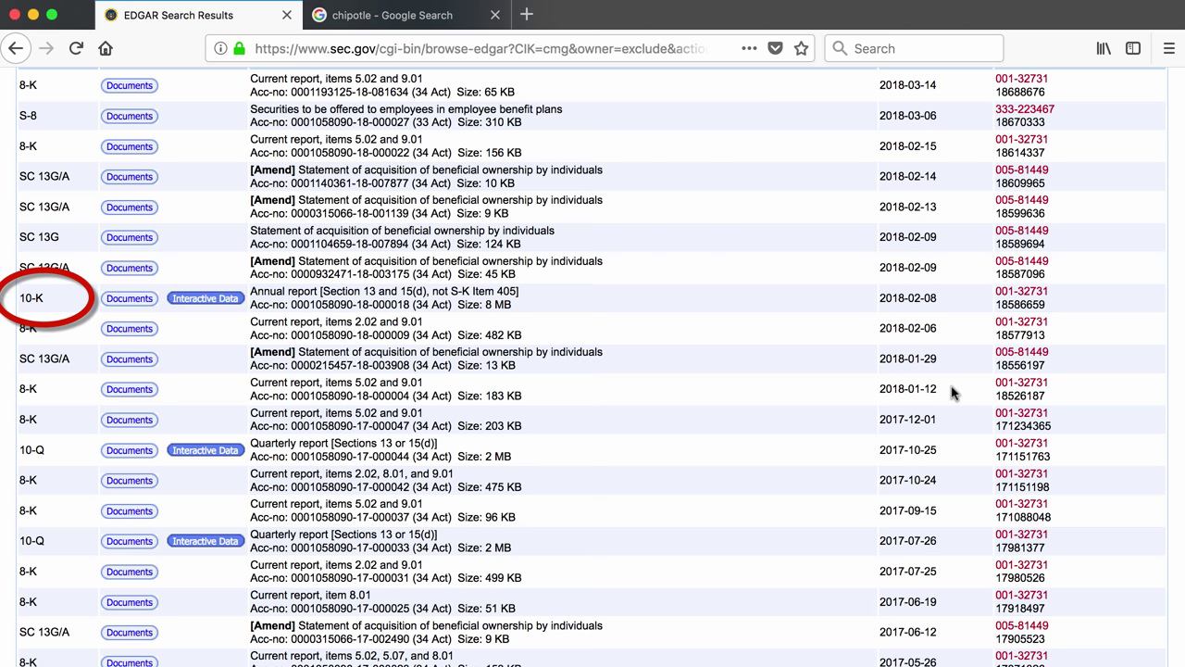
{"action": "scroll", "coordinate": [954, 393], "scroll_direction": "down", "scroll_amount": 10}
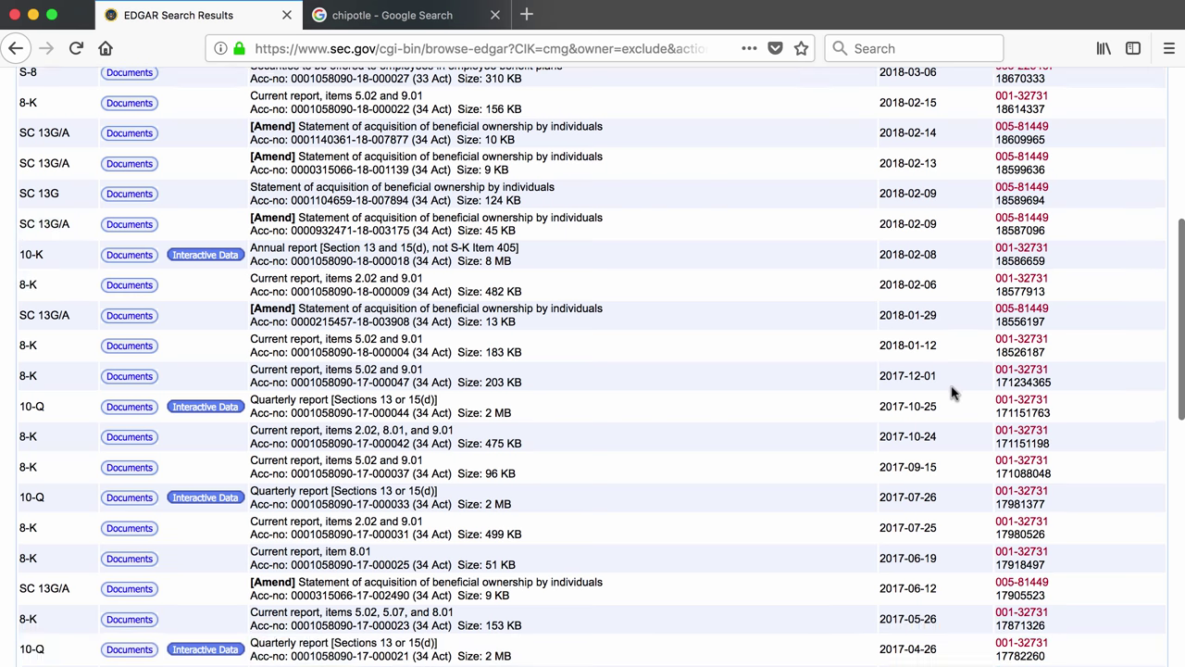
{"action": "scroll", "coordinate": [953, 394], "scroll_direction": "down", "scroll_amount": 3}
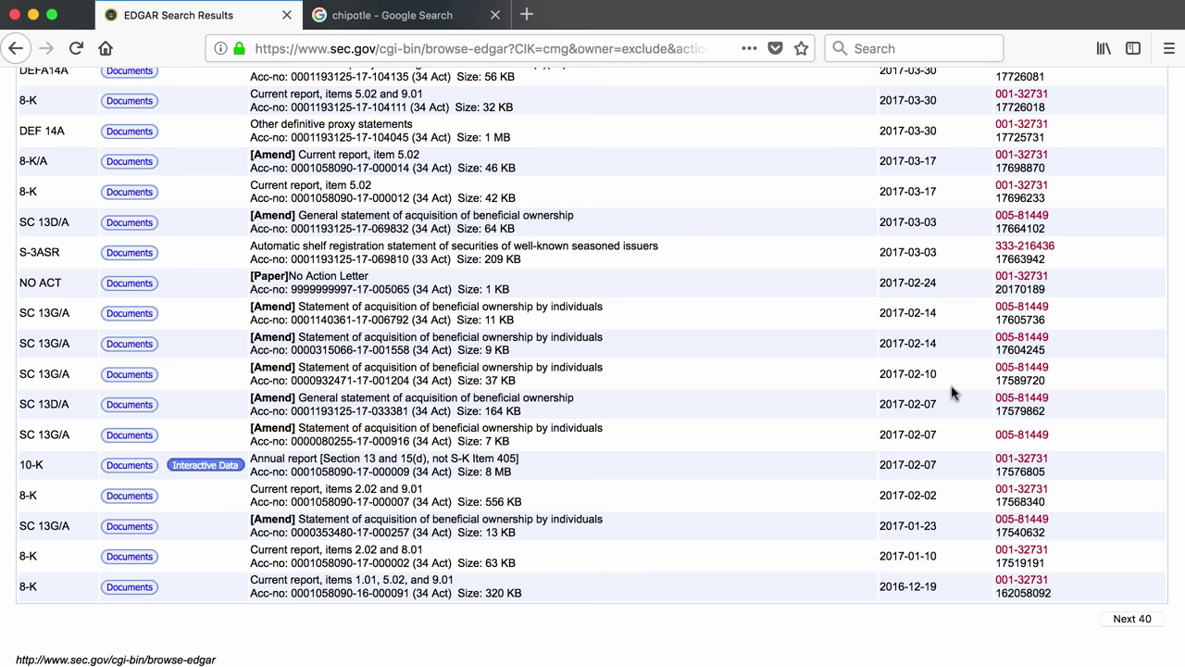
{"action": "scroll", "coordinate": [954, 393], "scroll_direction": "up", "scroll_amount": 15}
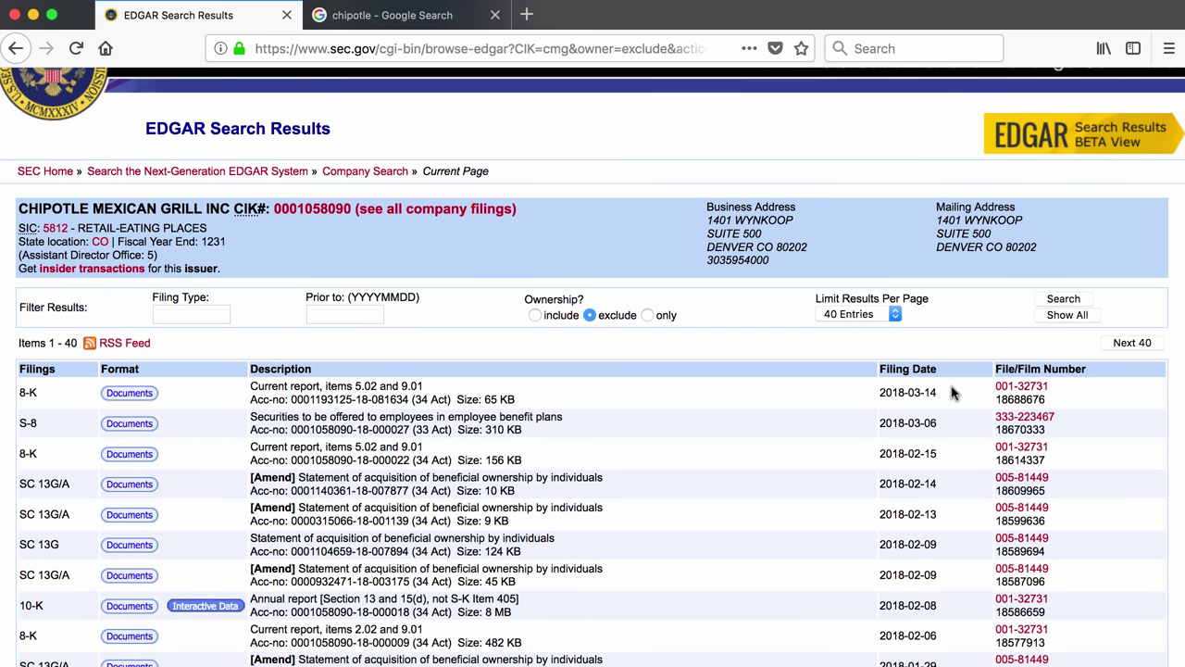
{"action": "left_click", "coordinate": [211, 305]}
{"action": "type", "text": "10-k"}
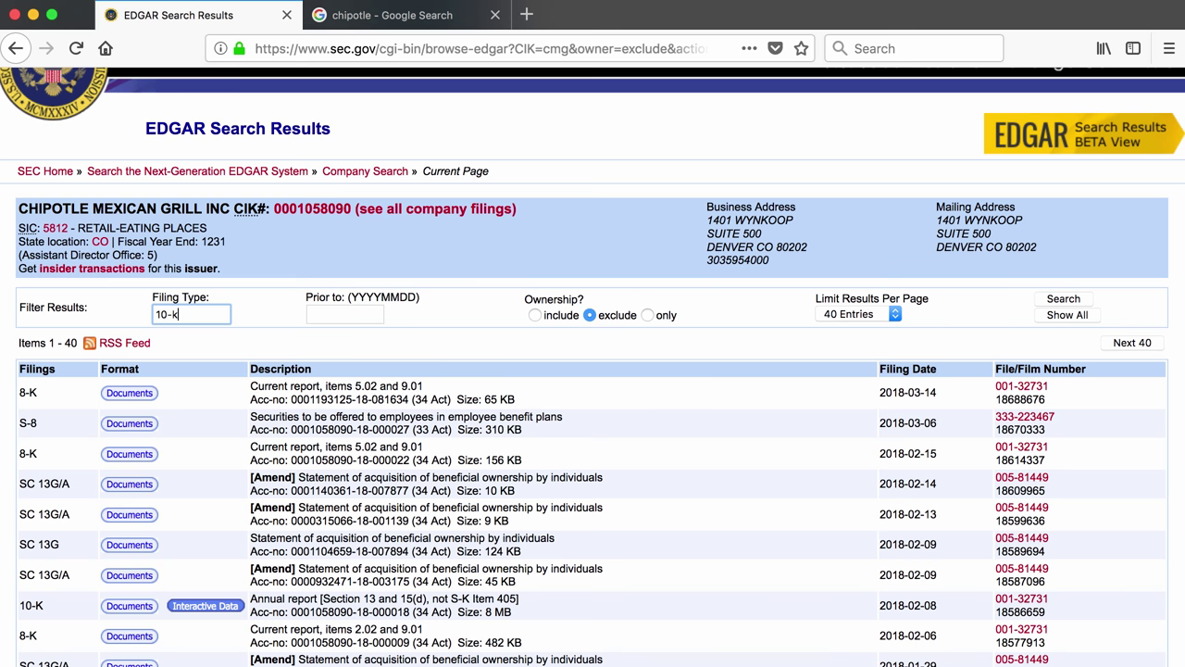
{"action": "key", "text": "Return"}
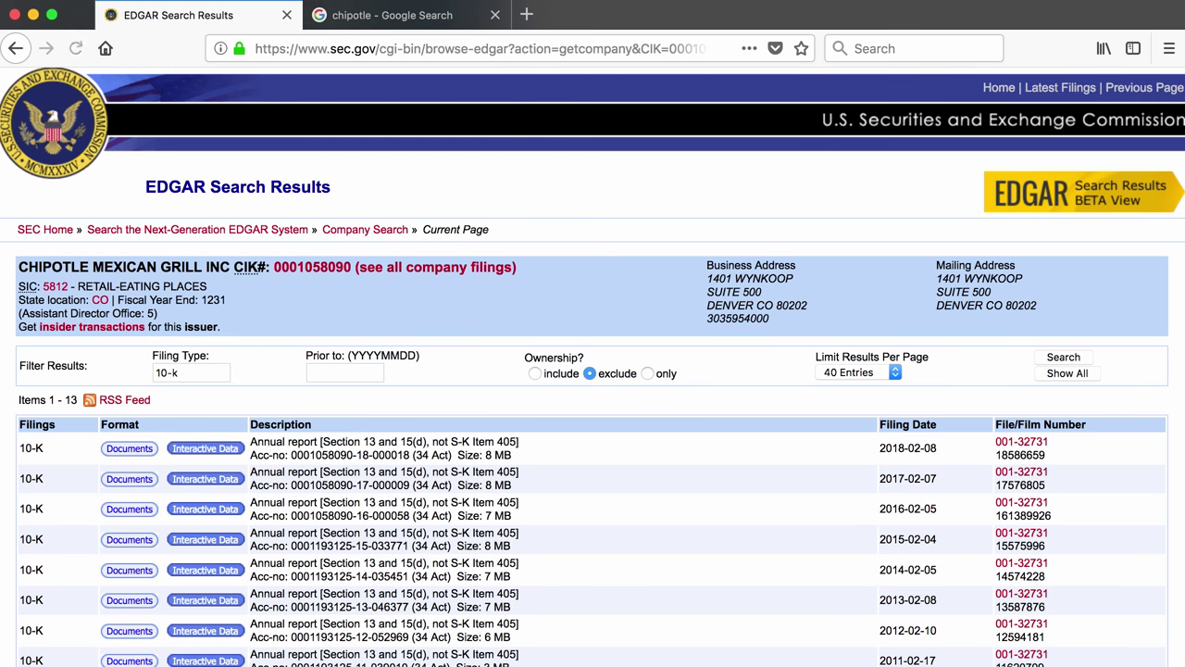
Review the filtered annual reports and restore the list of all Chipotle filings
{"action": "scroll", "coordinate": [593, 370], "scroll_direction": "down", "scroll_amount": 5}
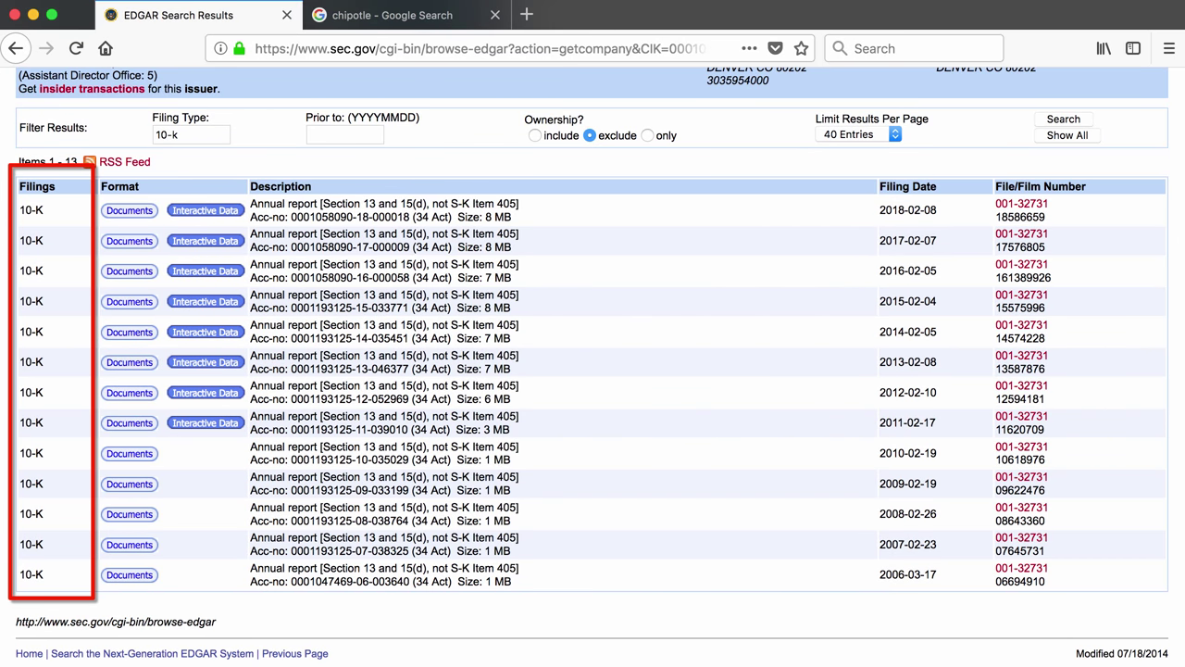
{"action": "scroll", "coordinate": [264, 304], "scroll_direction": "up", "scroll_amount": 3}
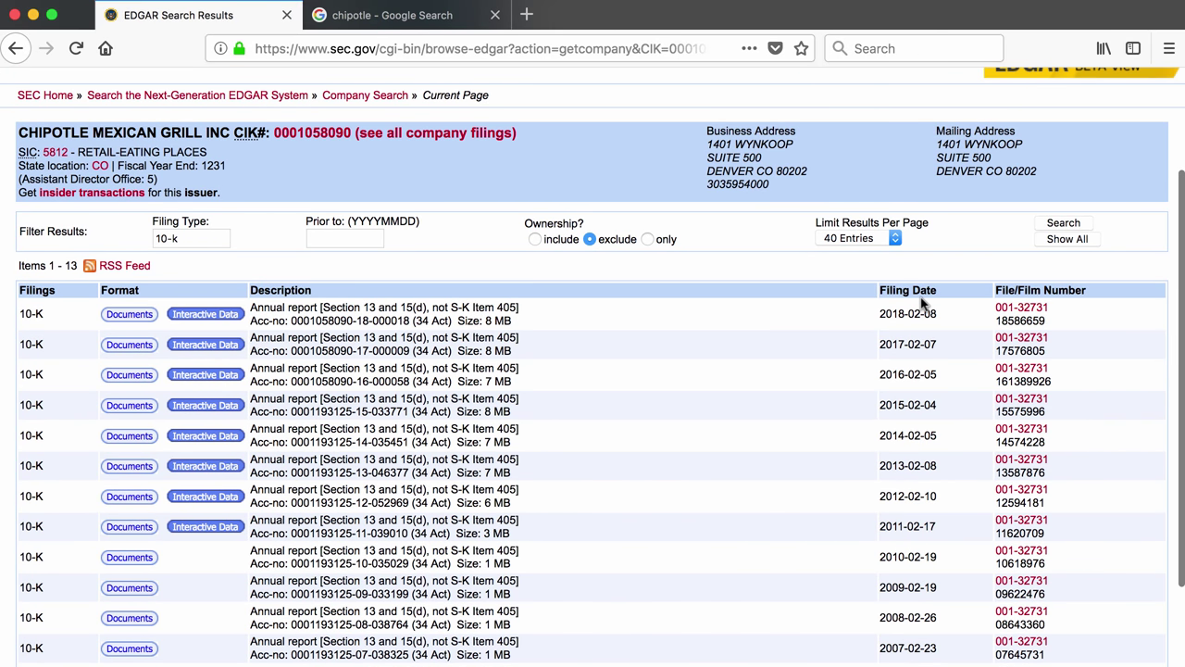
{"action": "left_click", "coordinate": [1067, 239]}
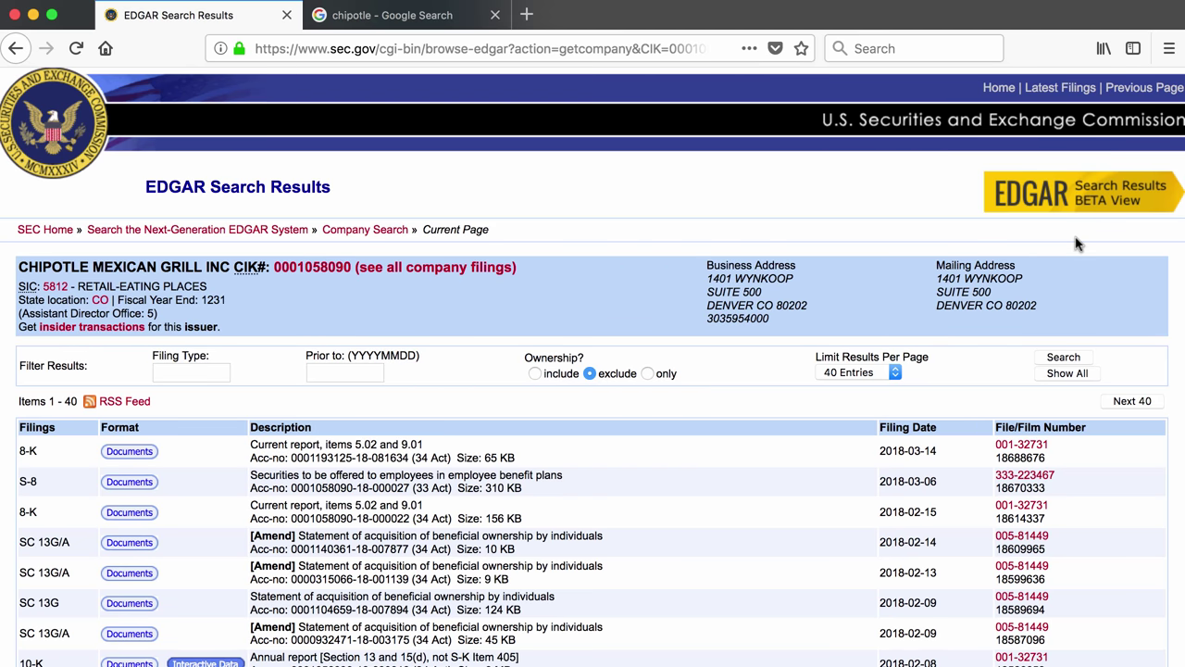
Open the documents of the 10-K annual report filed 2018-02-08, including its main file cmg-20171231x10k.htm
{"action": "scroll", "coordinate": [1076, 243], "scroll_direction": "down", "scroll_amount": 9}
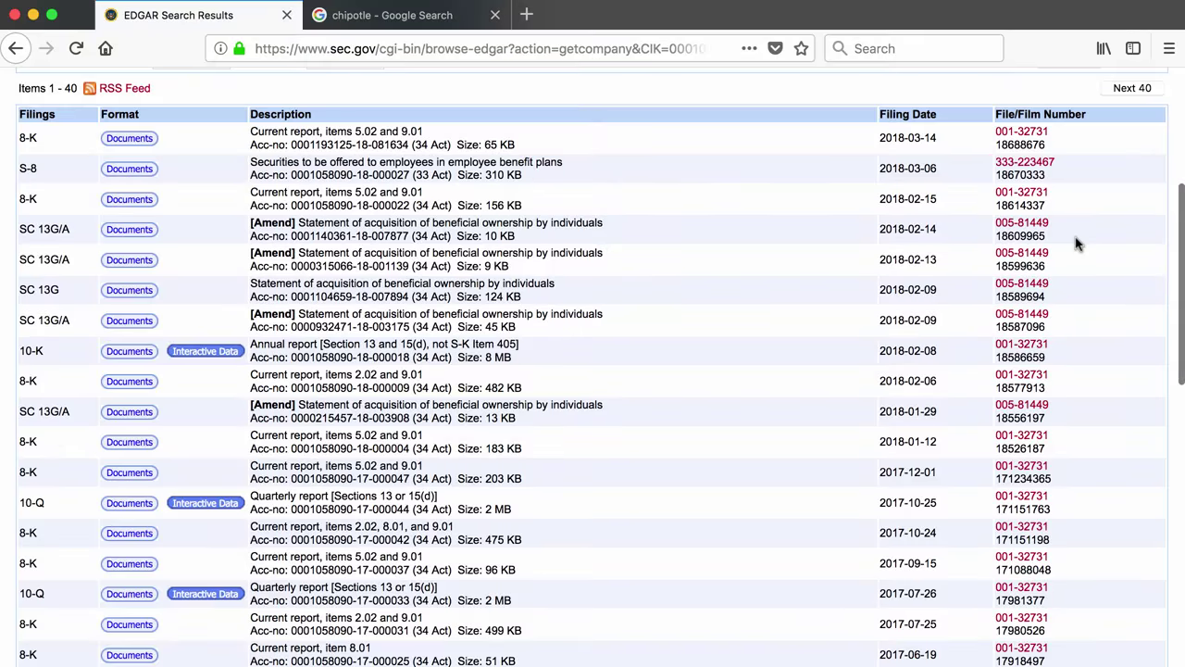
{"action": "left_click", "coordinate": [131, 352]}
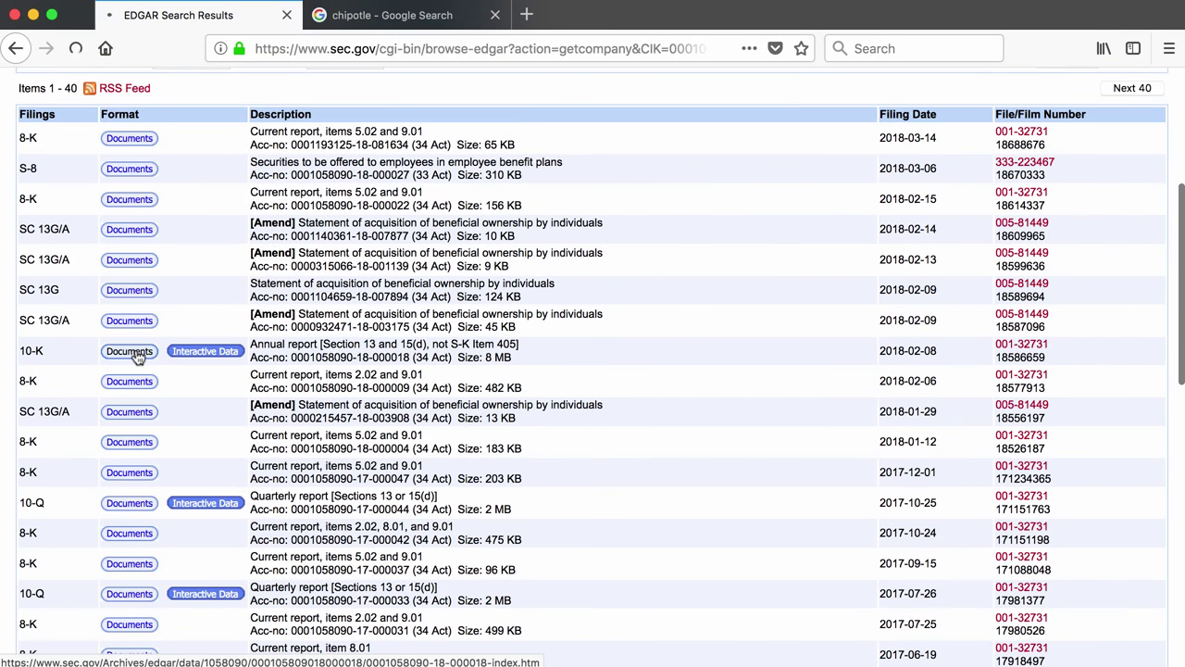
{"action": "scroll", "coordinate": [135, 355], "scroll_direction": "down", "scroll_amount": 3}
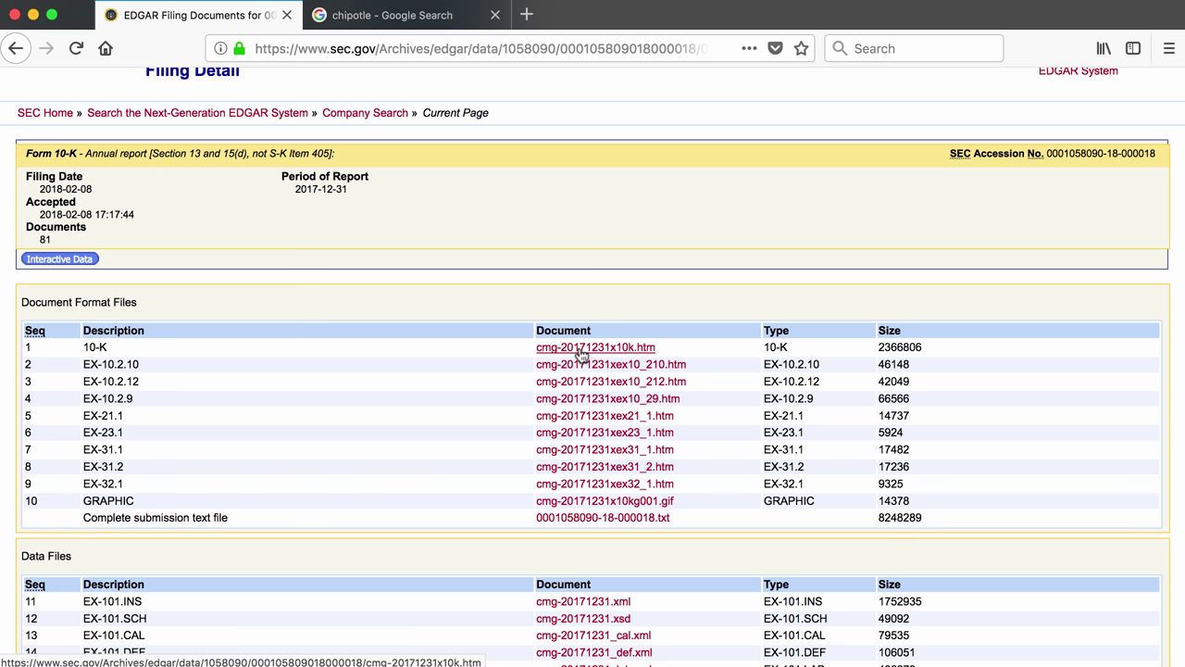
{"action": "left_click", "coordinate": [581, 350]}
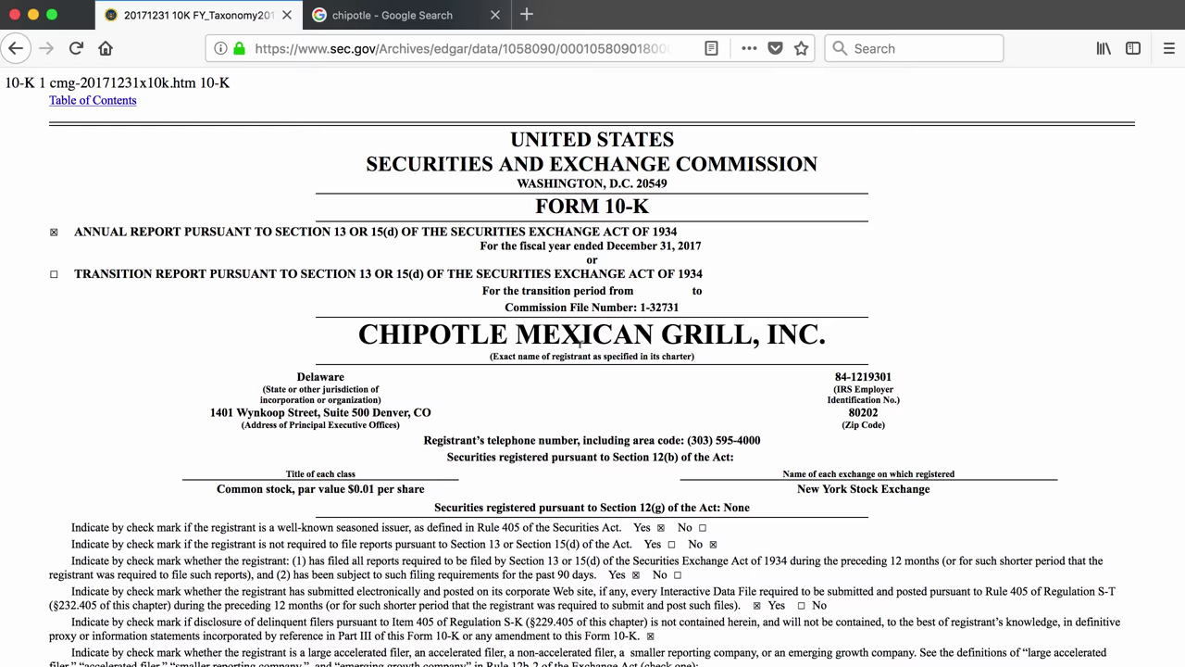
Browse Chipotle's 10-K report past its table of contents into the Business section
{"action": "scroll", "coordinate": [580, 344], "scroll_direction": "down", "scroll_amount": 15}
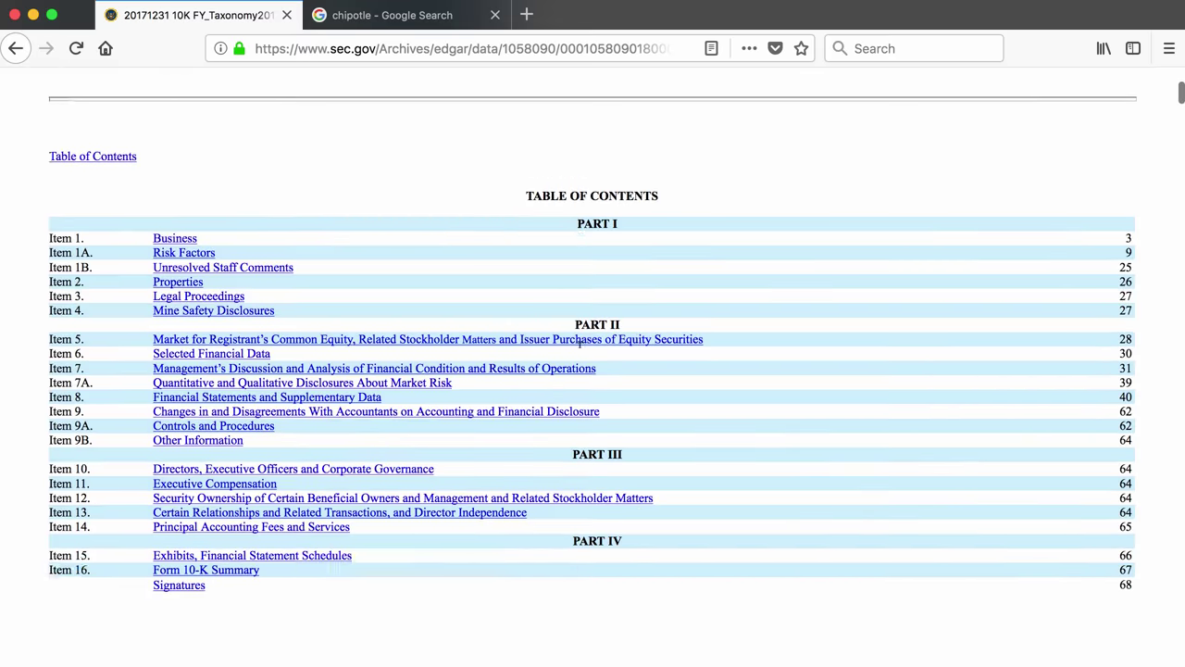
{"action": "scroll", "coordinate": [581, 343], "scroll_direction": "down", "scroll_amount": 2}
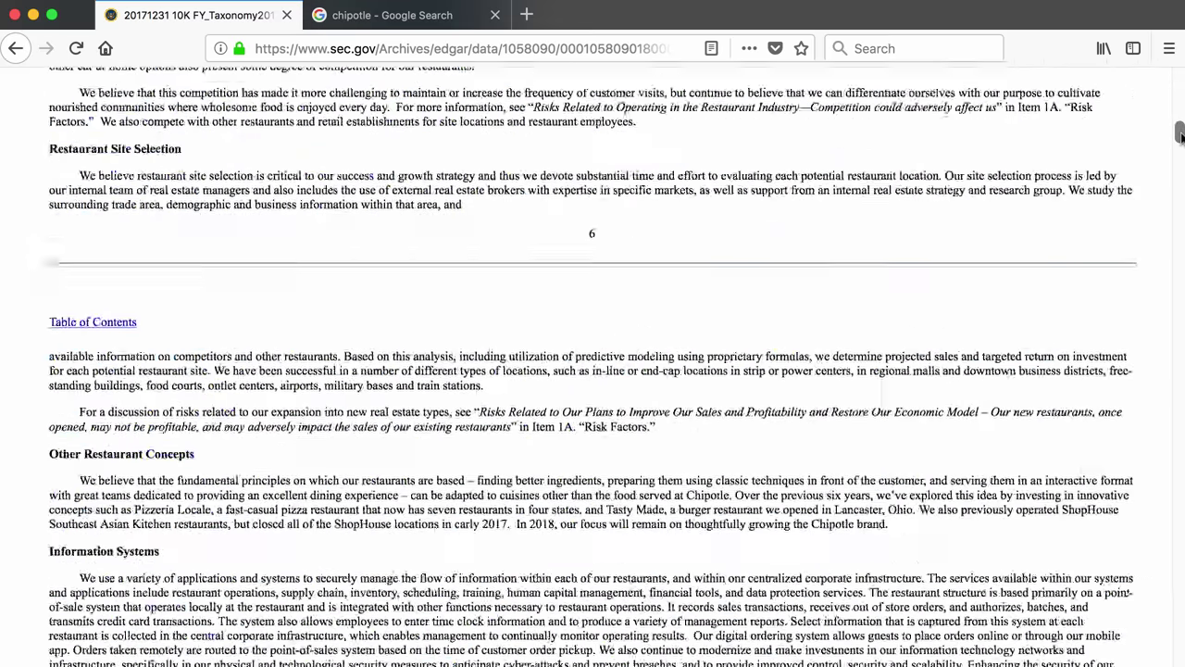